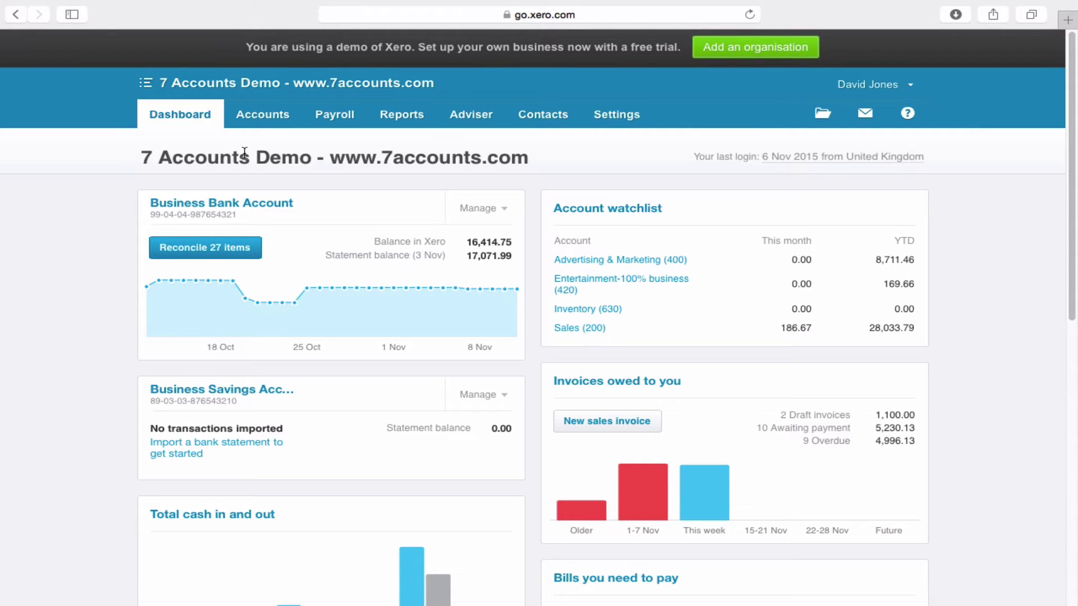
Open the Awaiting Payment invoices from Sales and dismiss the Invoice Reminders popup
click(263, 116)
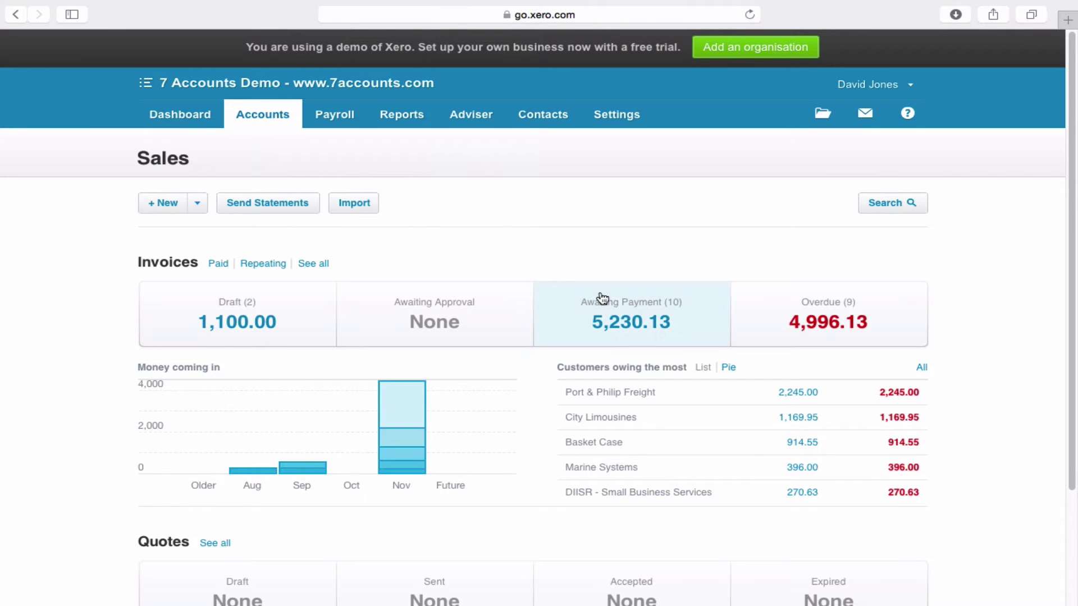
click(615, 304)
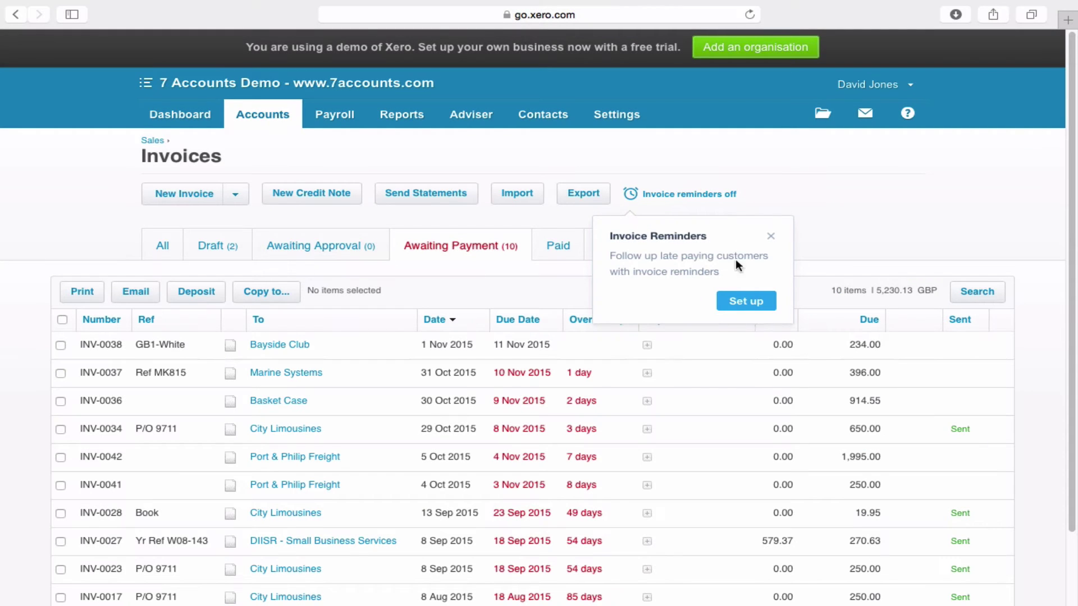
click(770, 237)
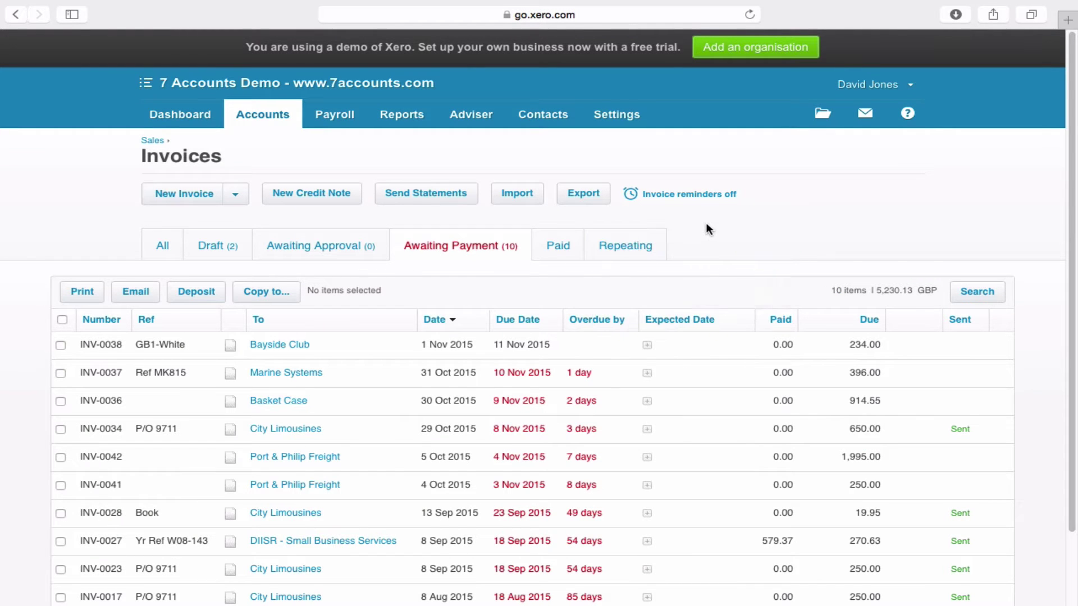
Open reminder settings, hide Help, and tick emailing customers when an invoice is overdue
click(675, 197)
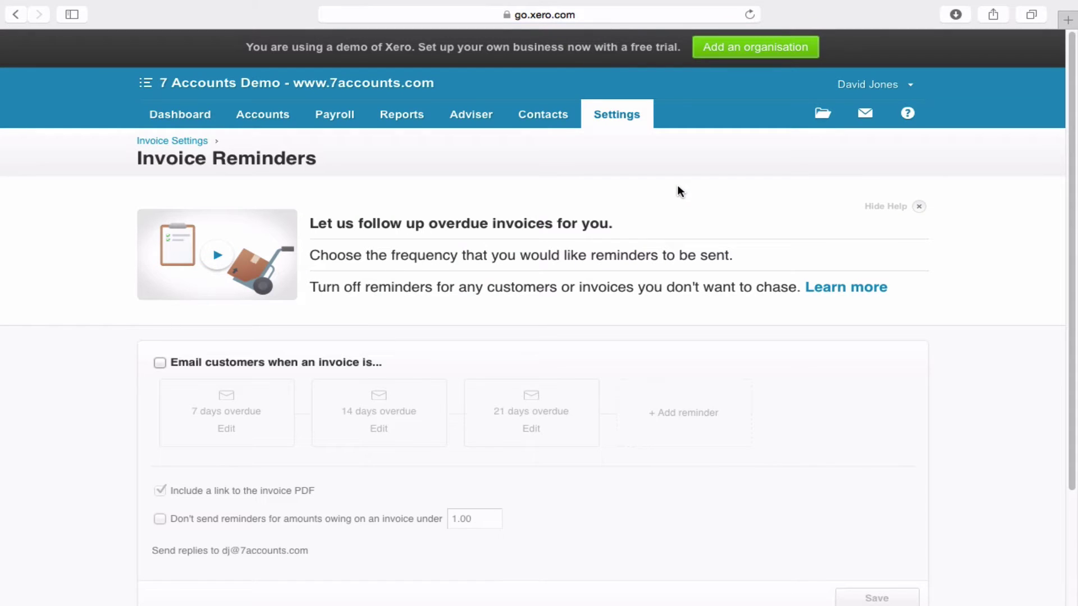
click(919, 206)
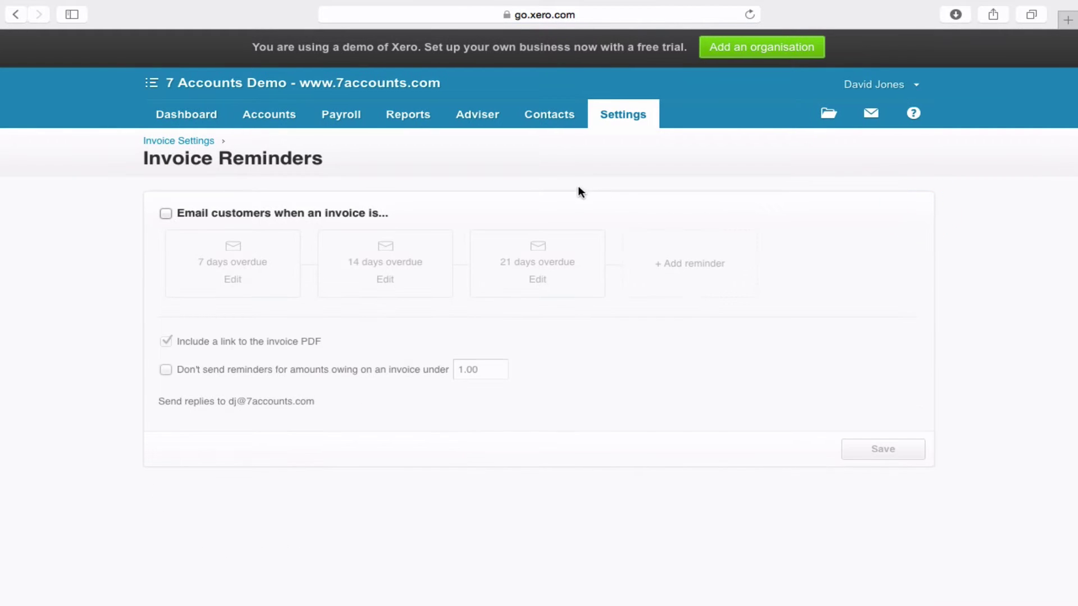
click(165, 213)
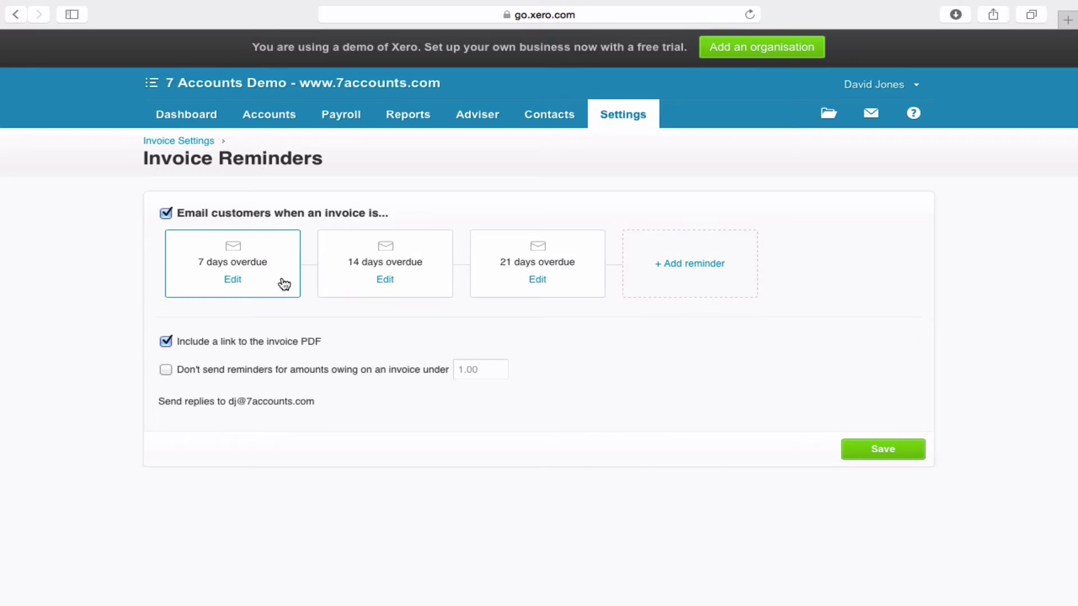
Open the 7 days overdue reminder and review its message placeholders and timing options
click(236, 281)
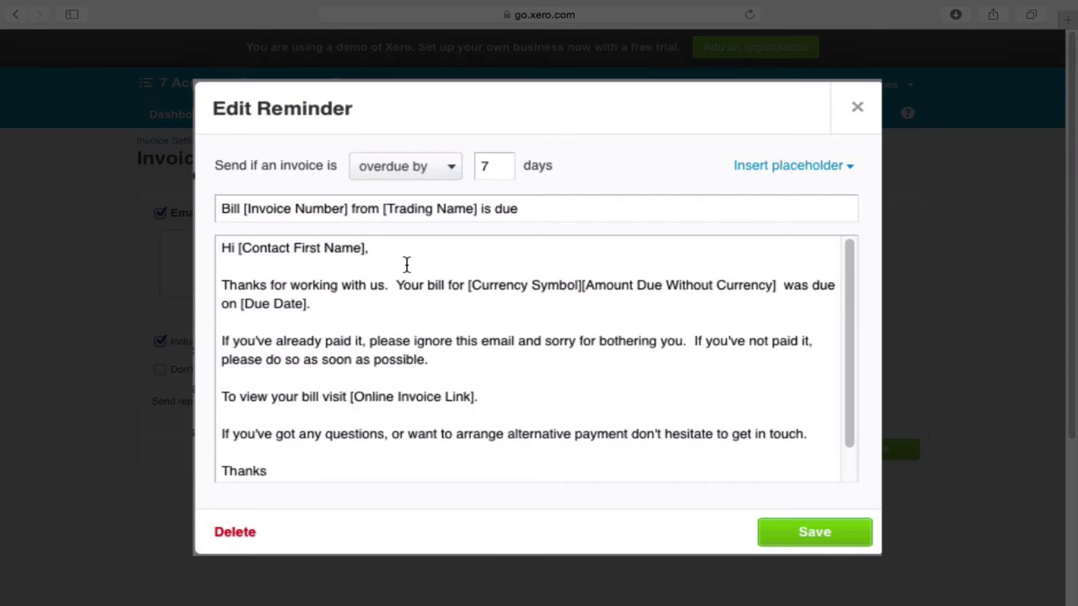
scroll(434, 275, down, 2)
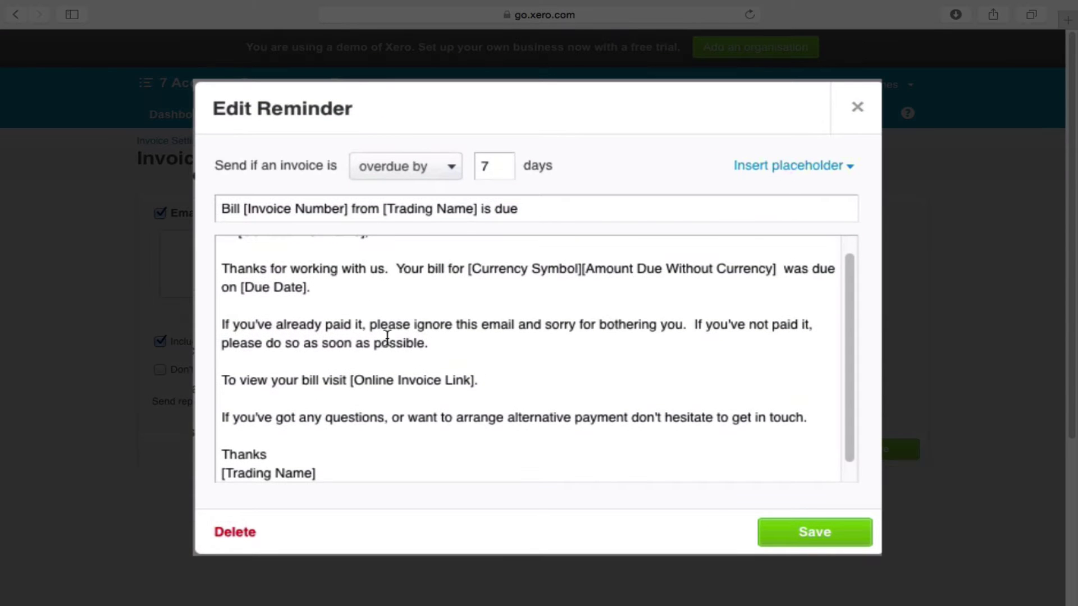
scroll(367, 336, up, 1)
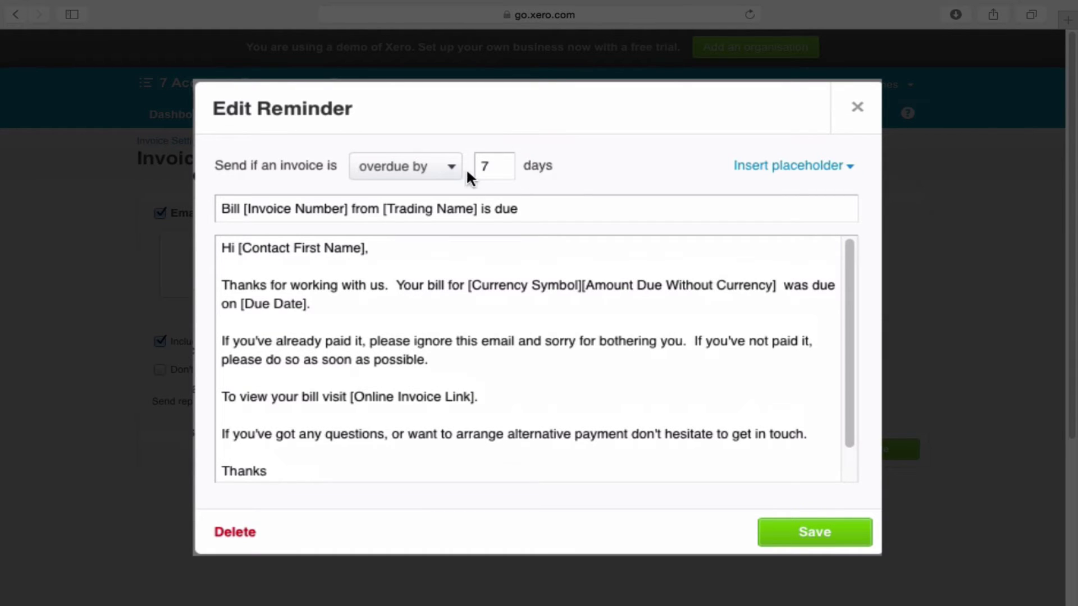
click(829, 169)
scroll(851, 338, down, 5)
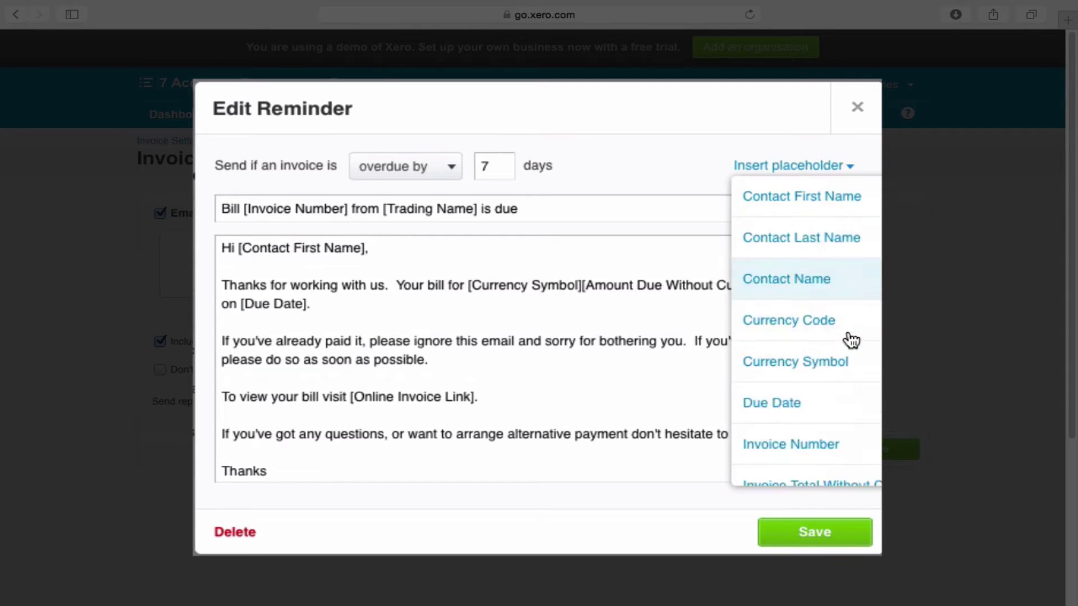
scroll(852, 338, down, 3)
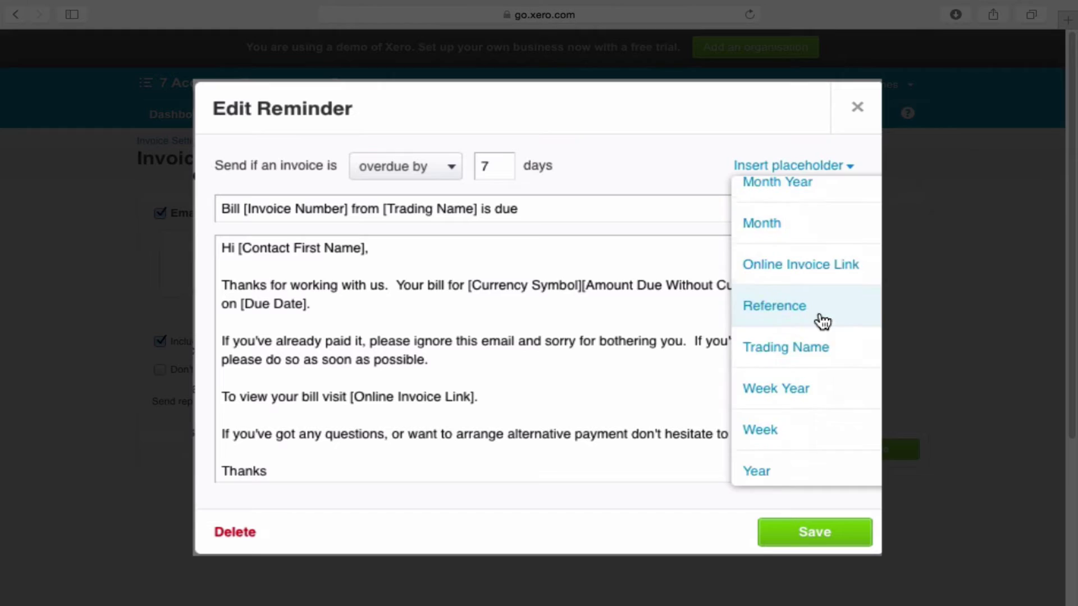
scroll(816, 314, up, 8)
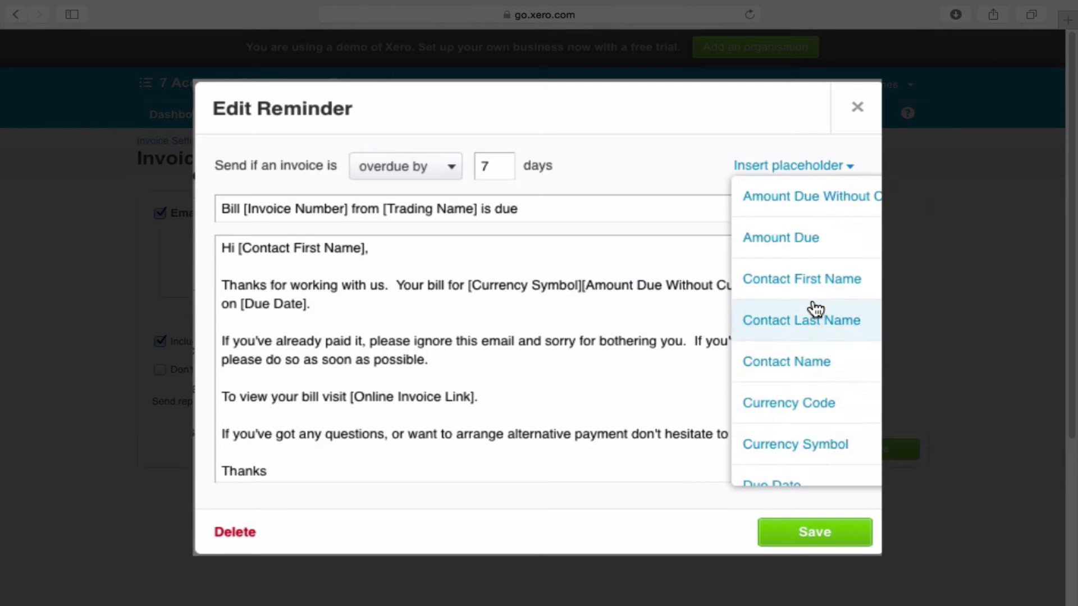
click(447, 176)
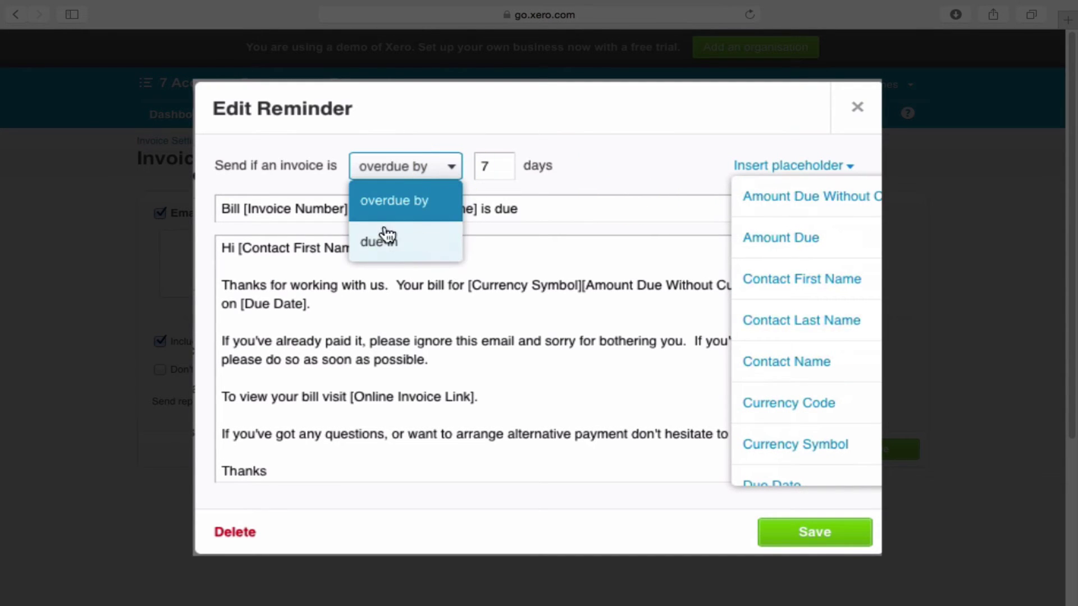
click(579, 157)
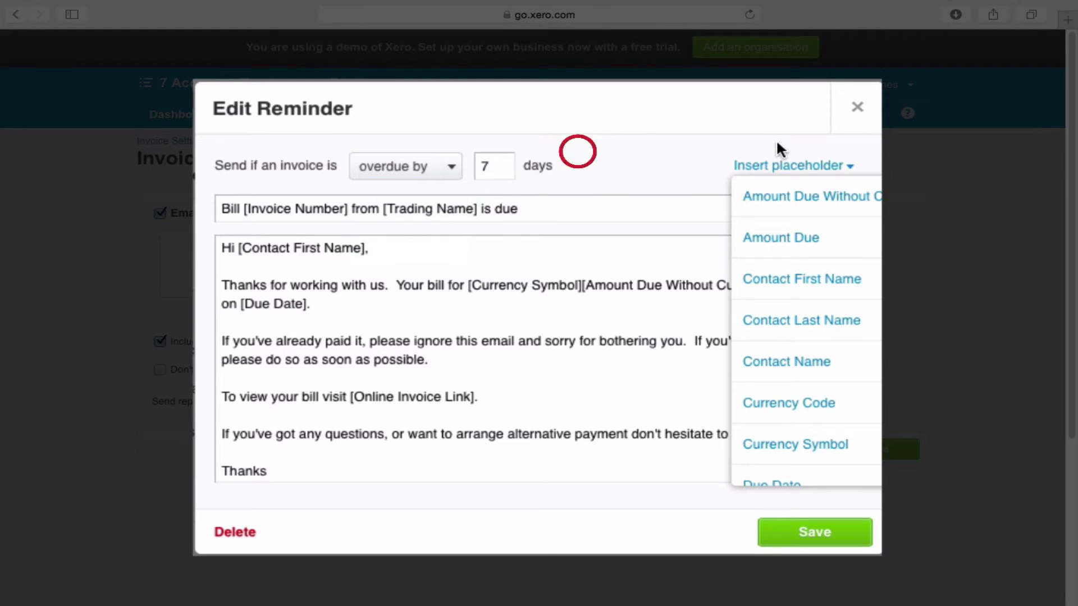
click(756, 167)
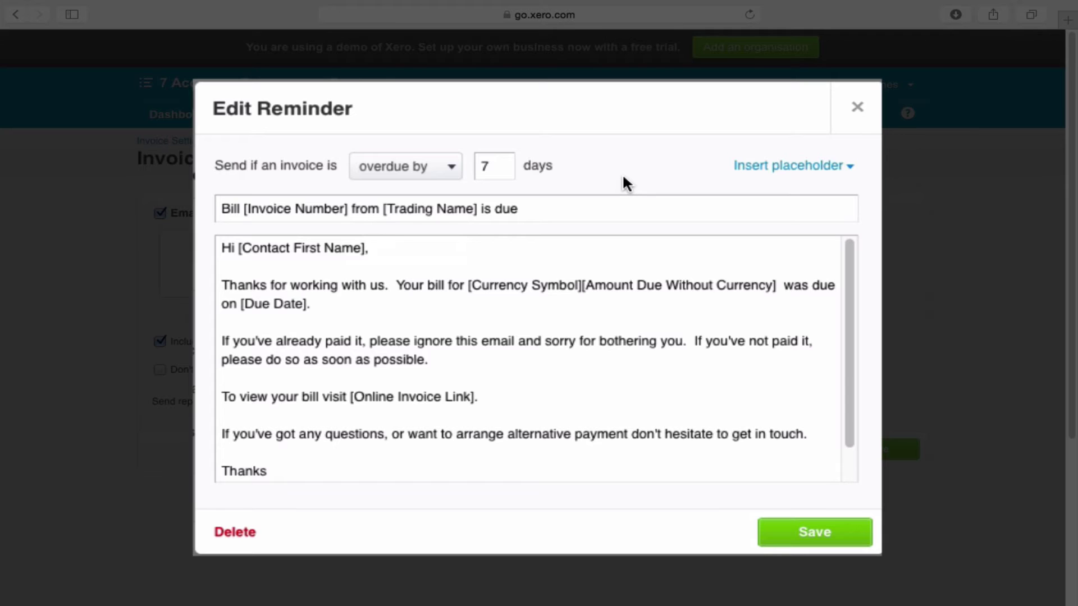
Keep the 7-day reminder timing as 'overdue by' and save the reminder email
click(416, 168)
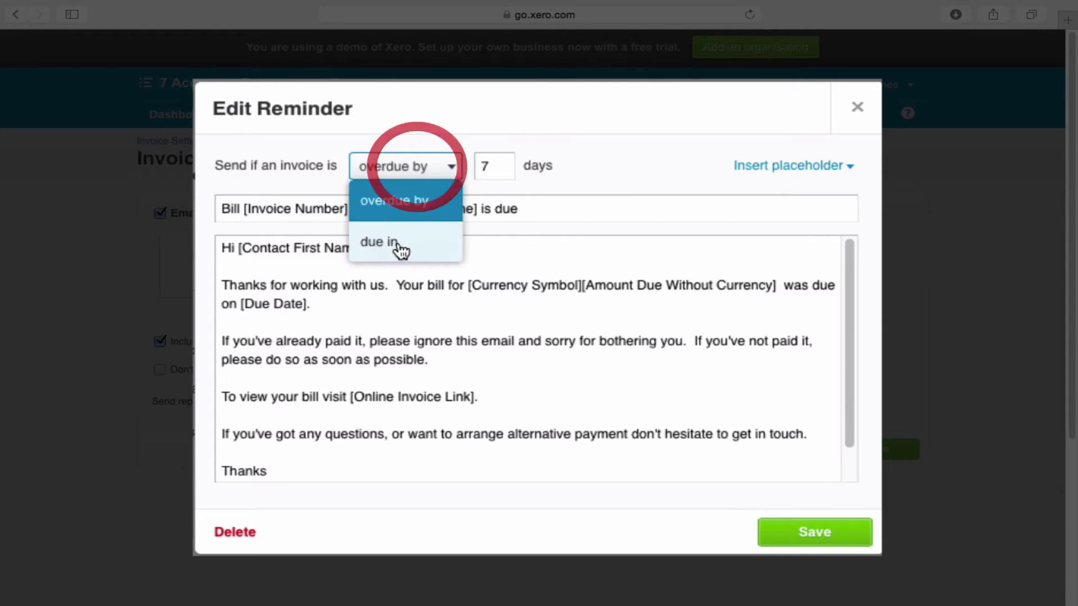
click(574, 165)
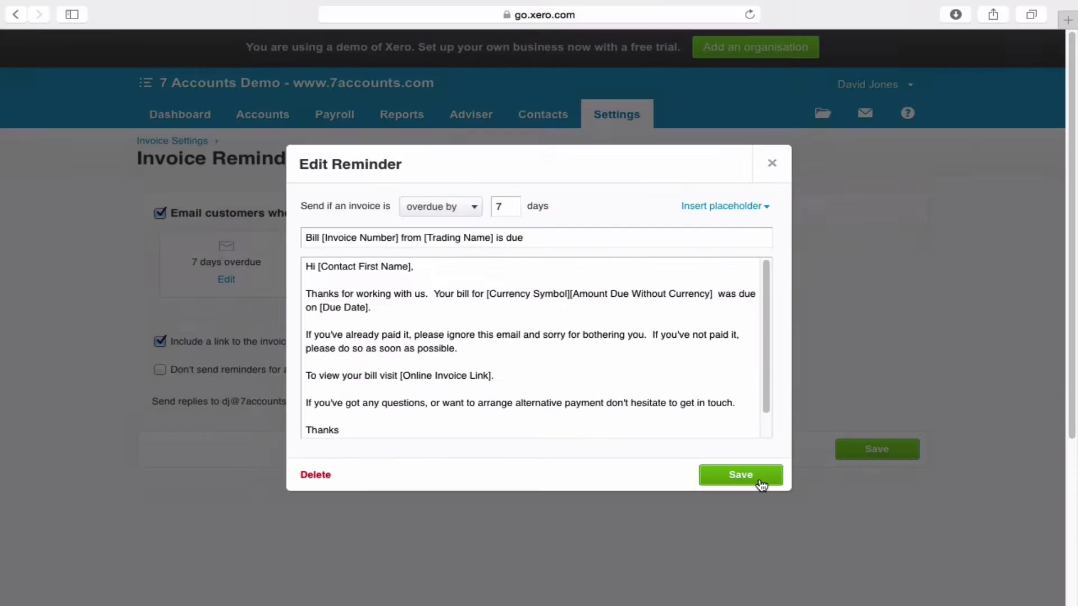
click(761, 482)
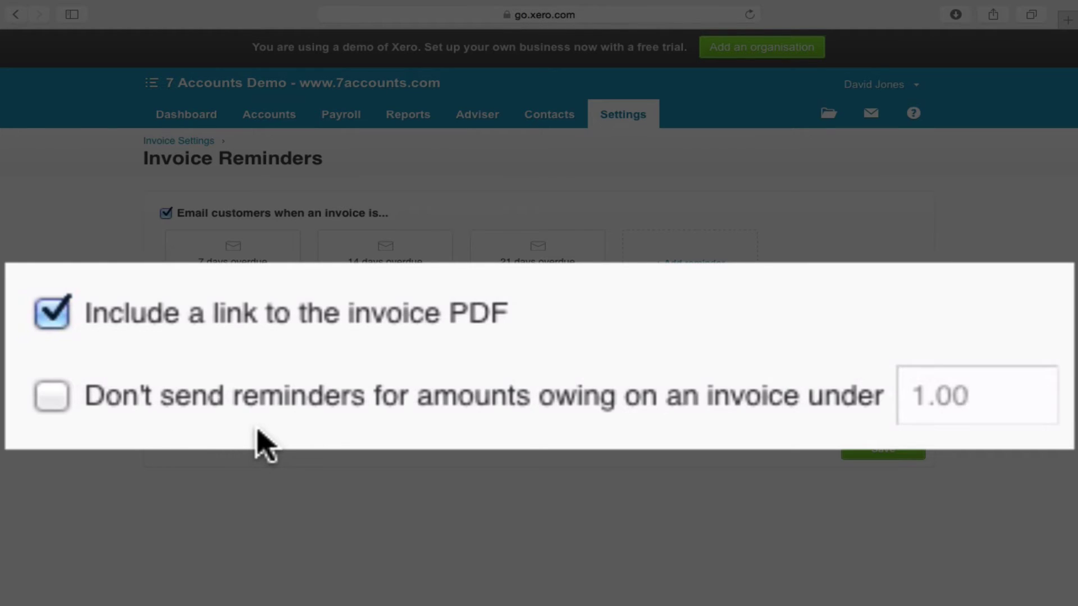
Tick the minimum-amount exclusion and change its threshold from 1.00 to 15.00
click(50, 399)
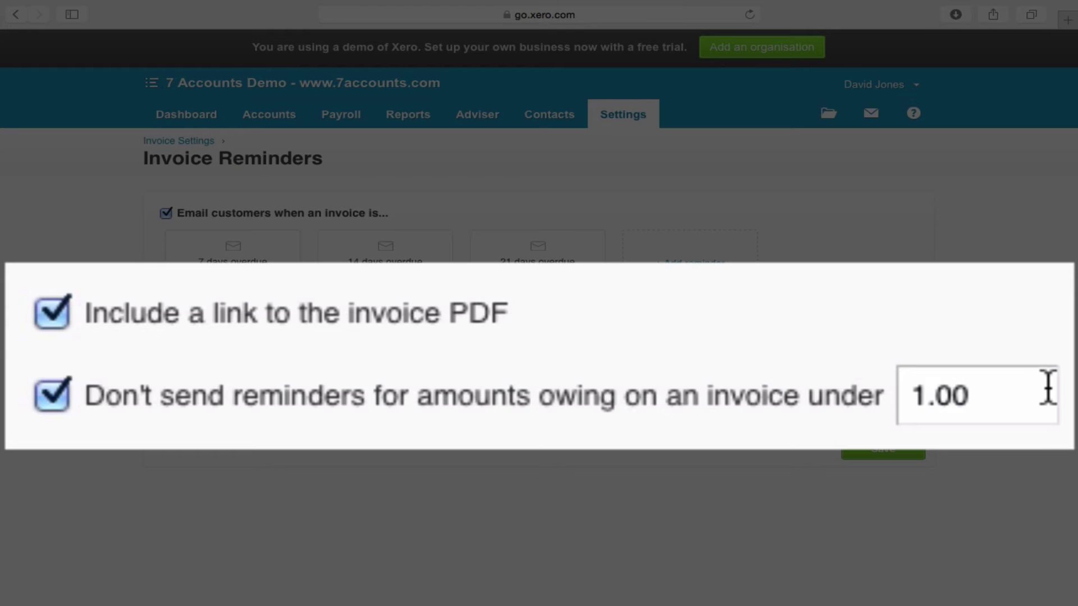
drag(1013, 392, 900, 399)
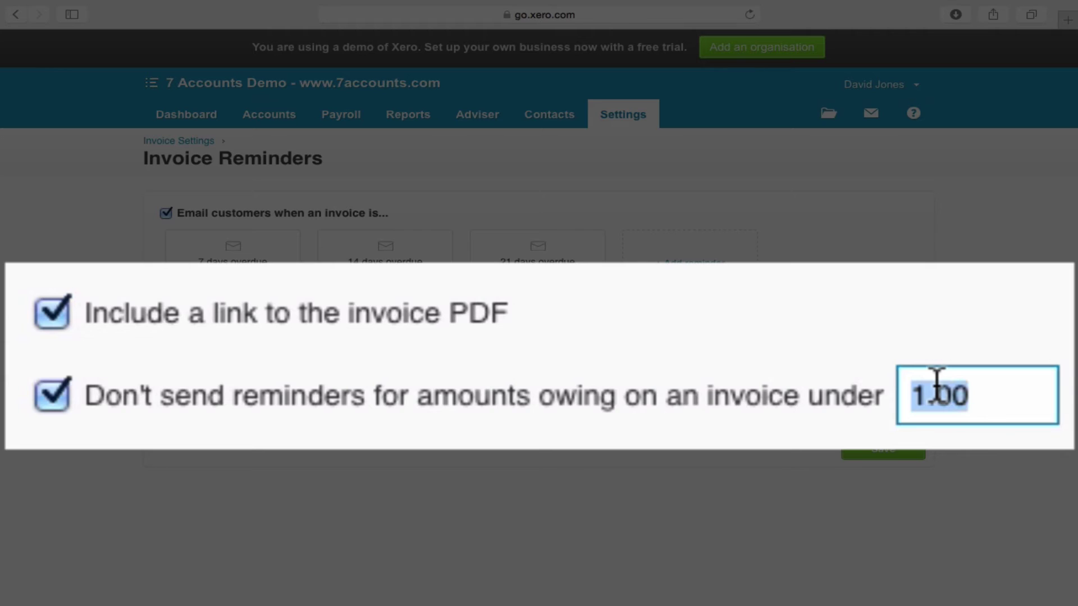
text(15)
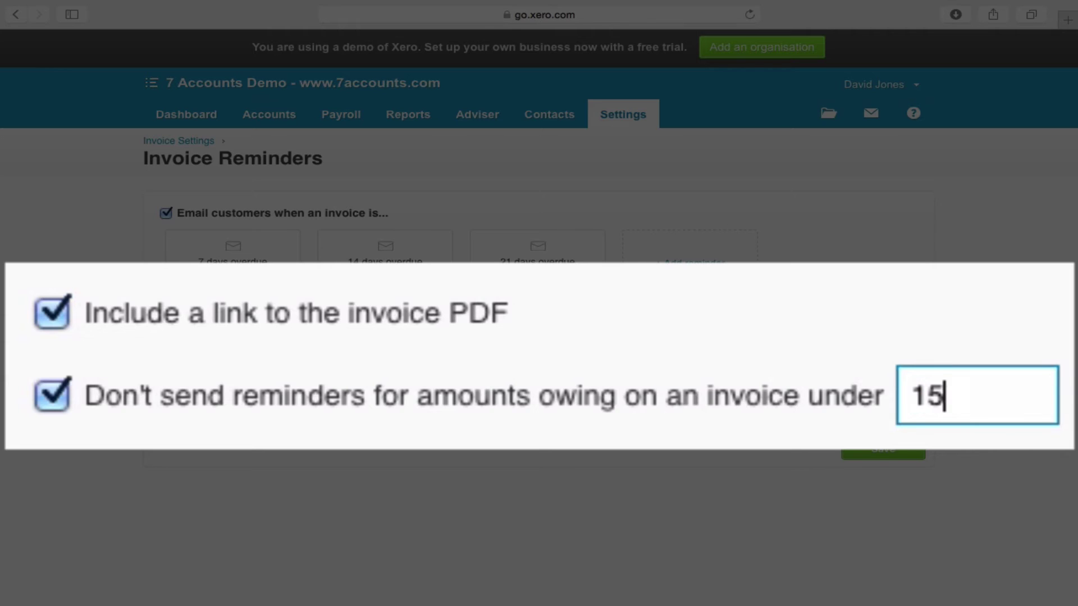
click(527, 388)
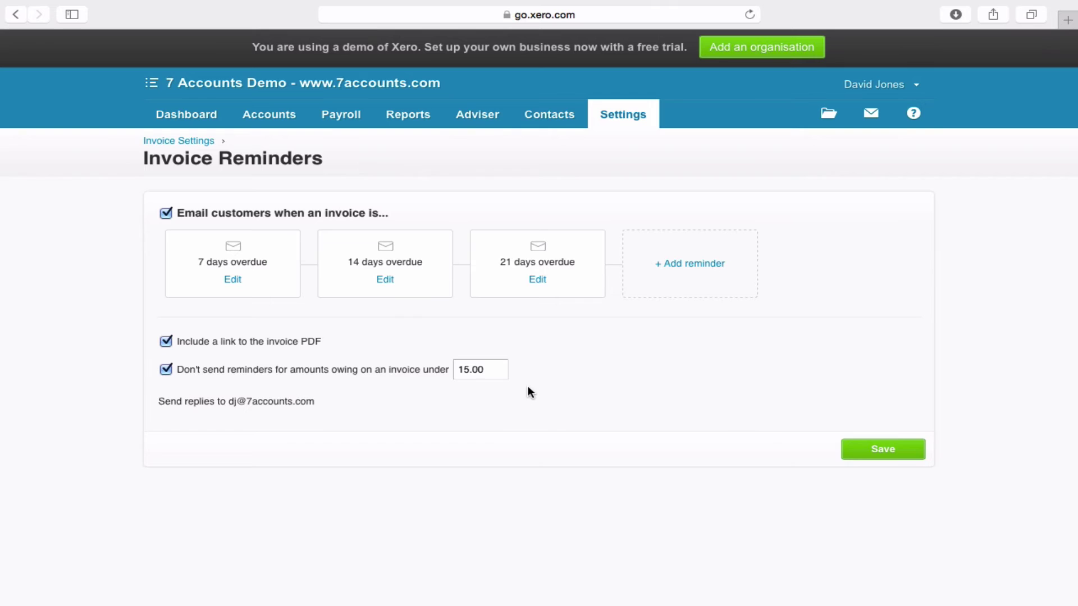
Save the reminder settings and follow 'Back to Invoices' to the Awaiting Payment list
click(871, 452)
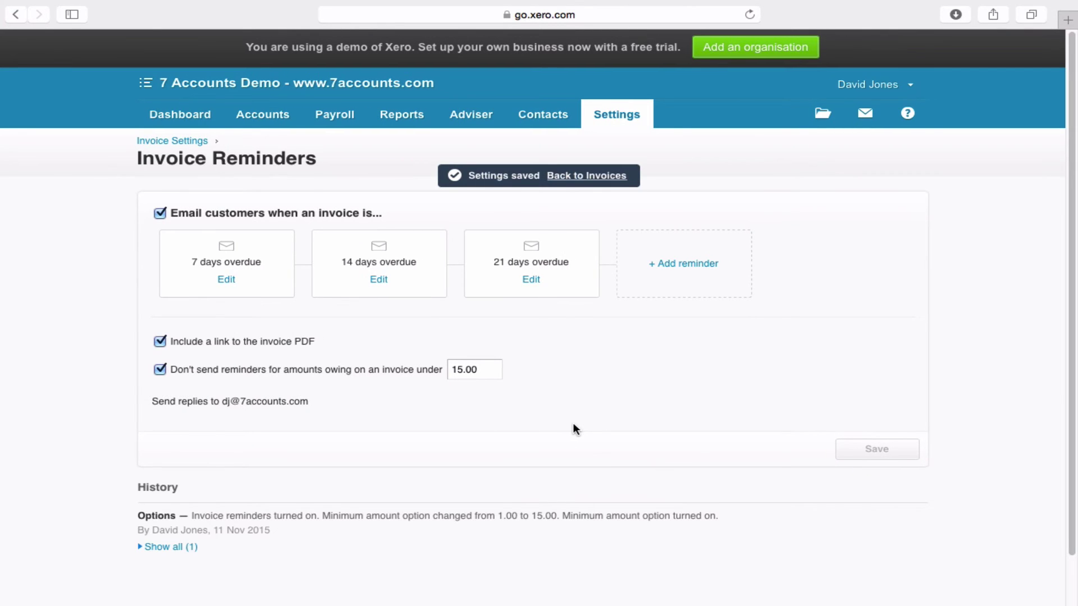
click(601, 177)
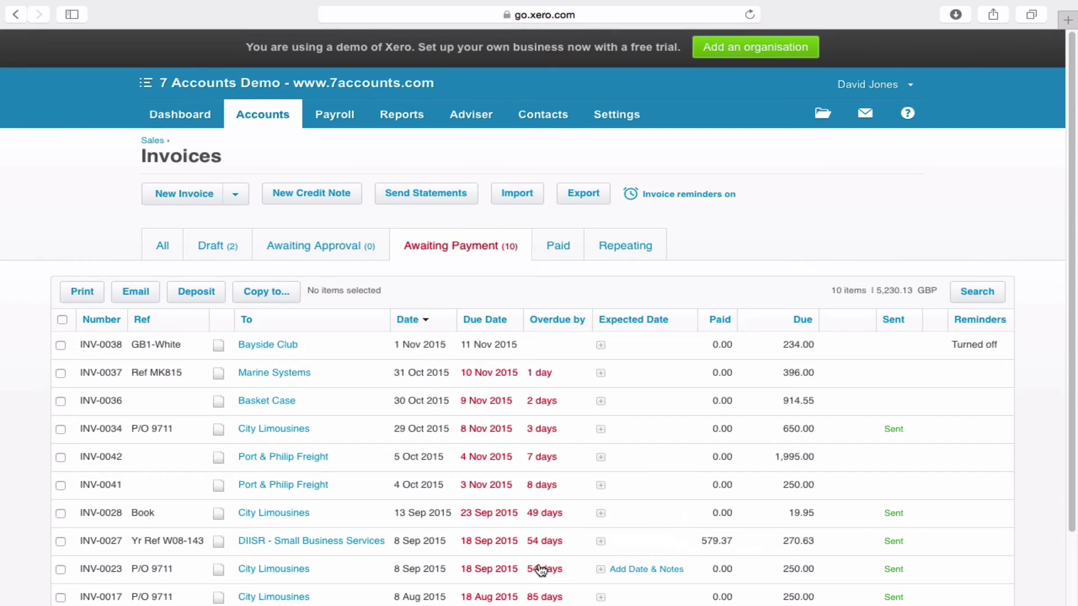
scroll(522, 428, down, 3)
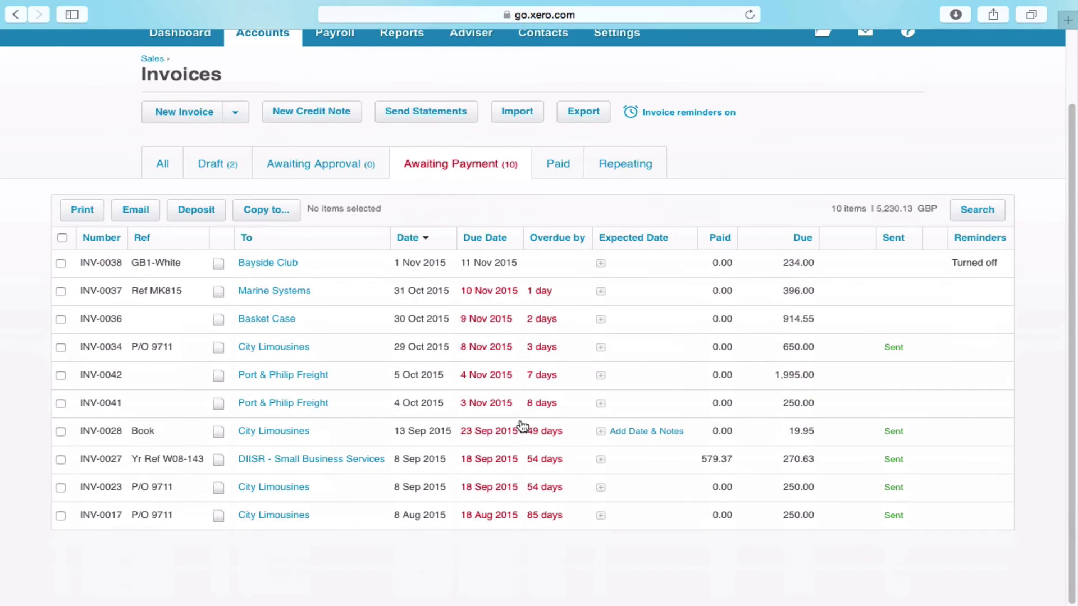
scroll(522, 427, up, 3)
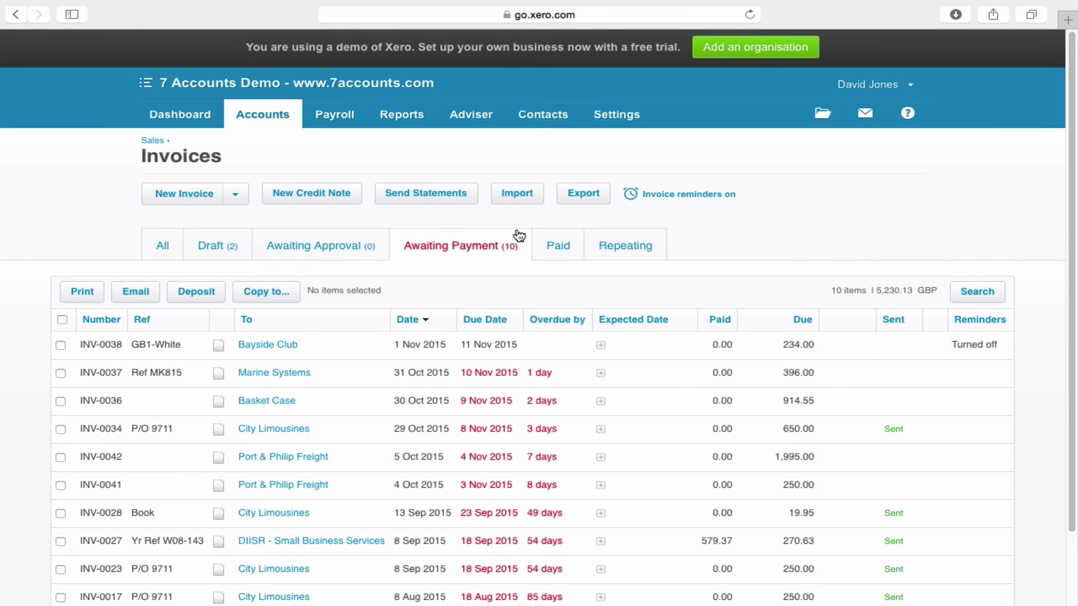
Open Basket Case from All Contacts > Customers and turn off its invoice reminders via Options
click(543, 115)
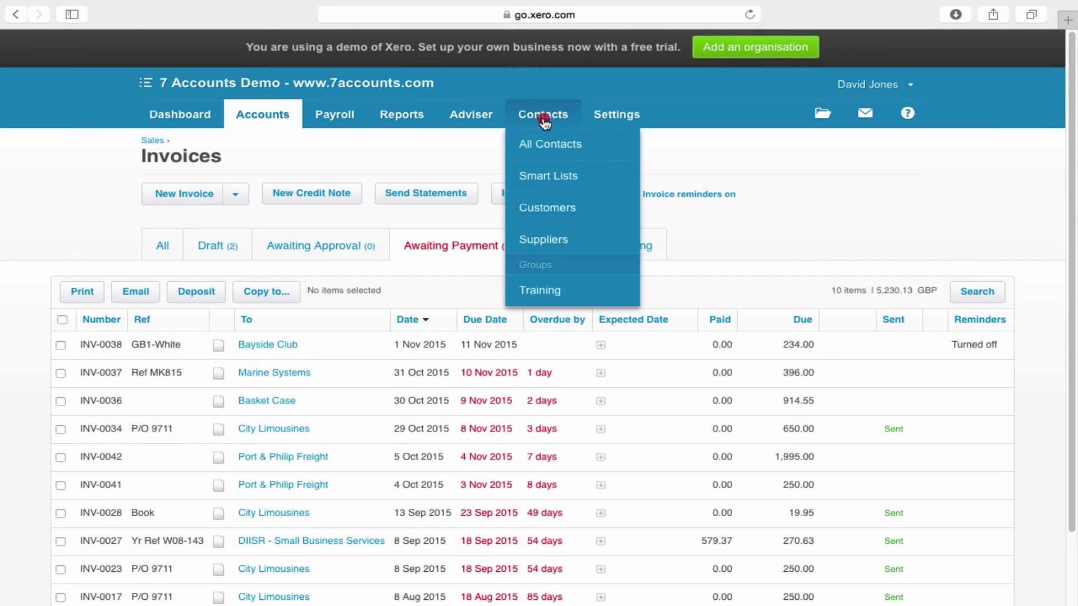
click(547, 144)
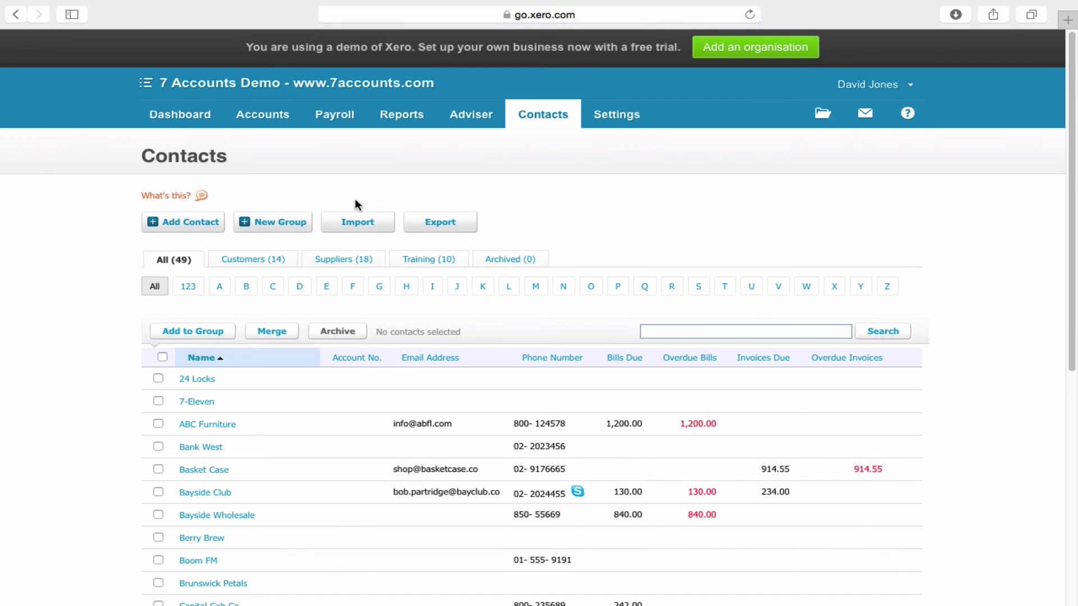
click(258, 262)
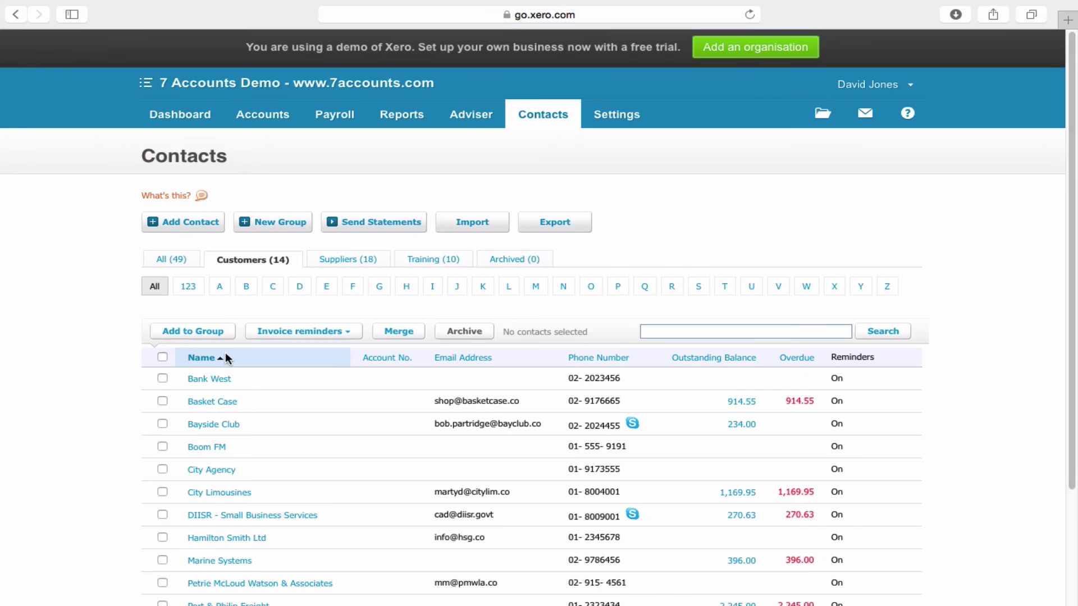
click(200, 402)
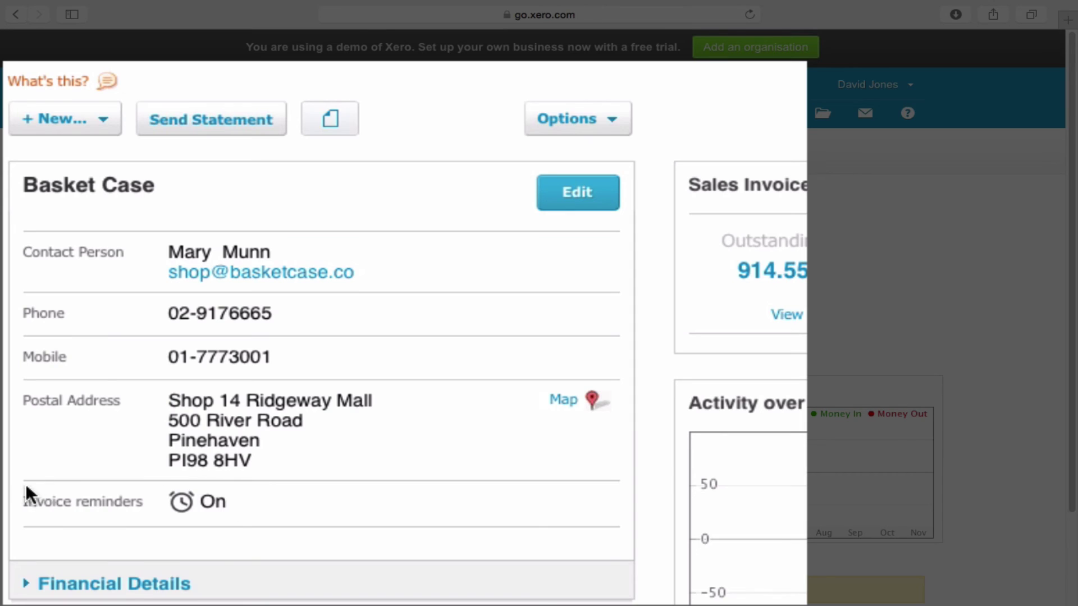
click(603, 124)
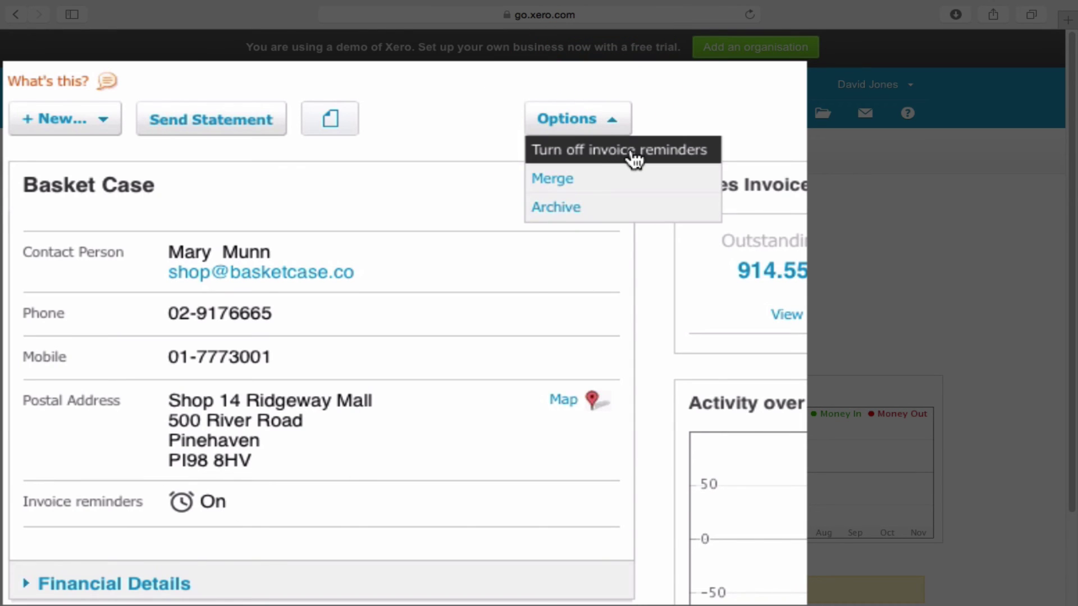
click(633, 160)
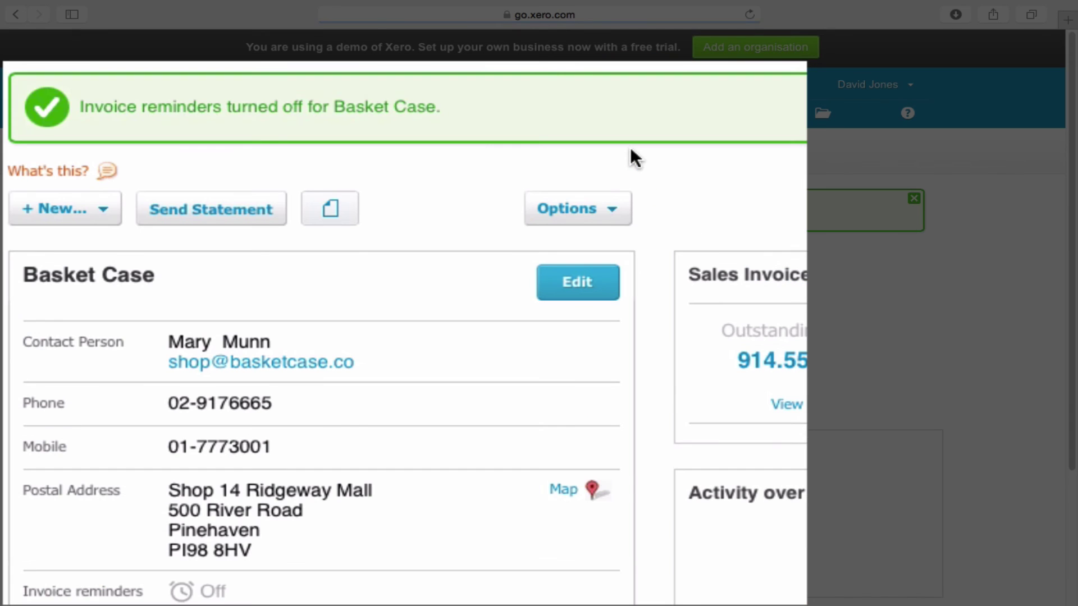